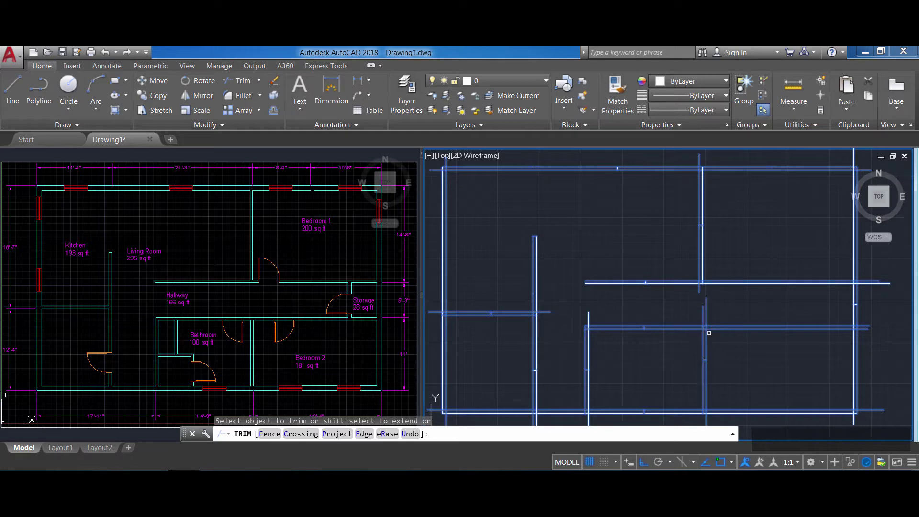
- Zoom to the T-junction and crossing-select its wall lines as TRIM cutting edges
scroll(724, 344, "up", 5)
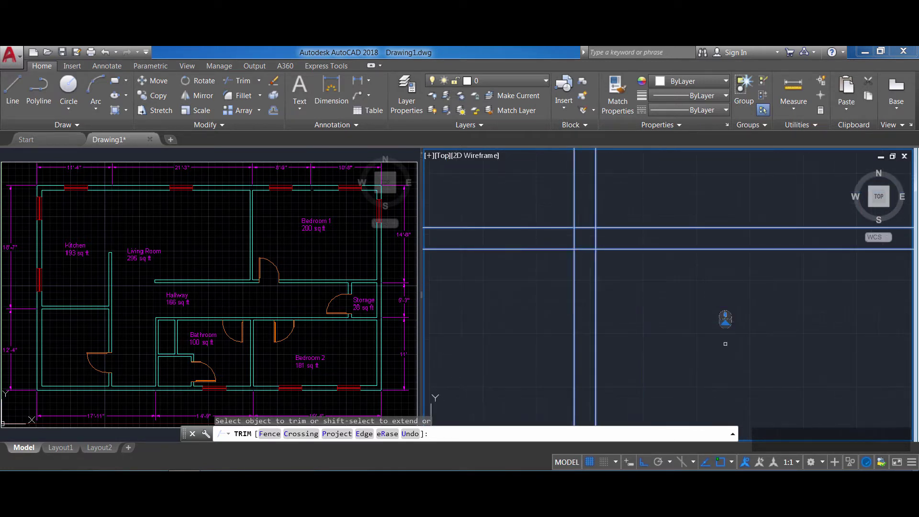
middle_click_drag(613, 258, 615, 326)
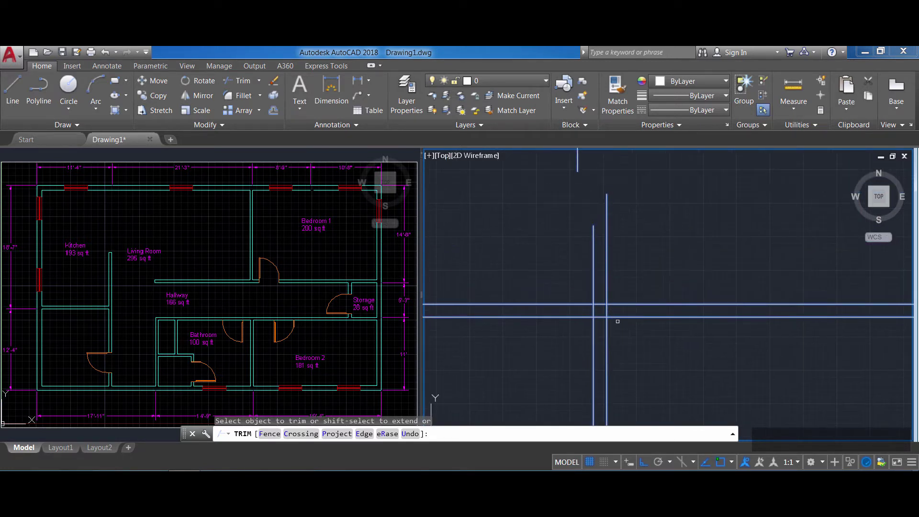
left_click(243, 85)
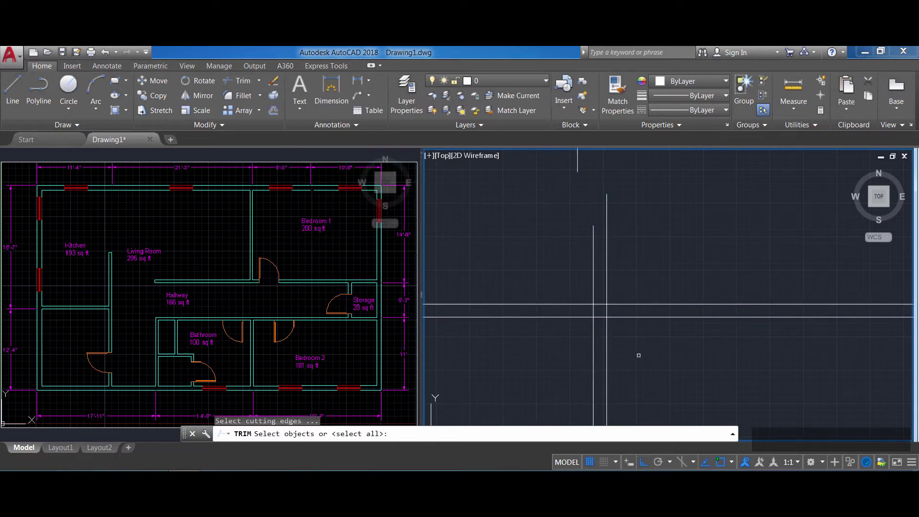
left_click(638, 355)
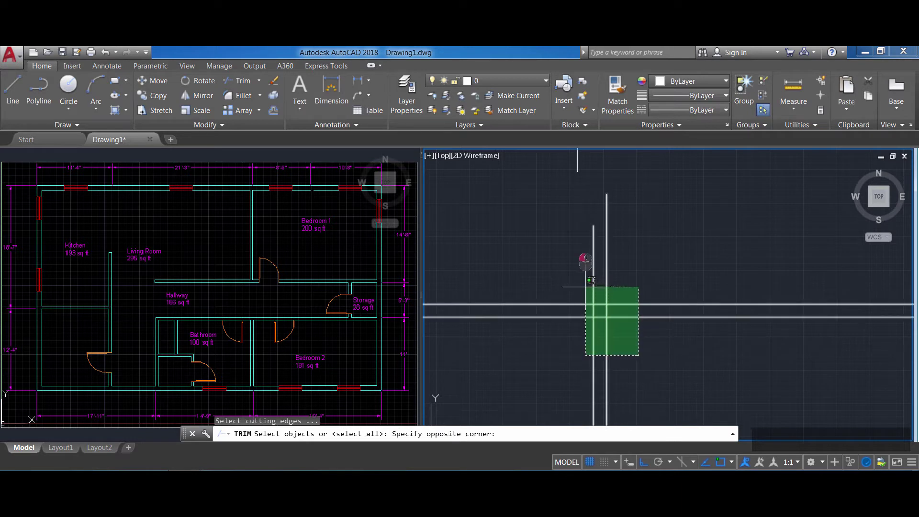
left_click(549, 193)
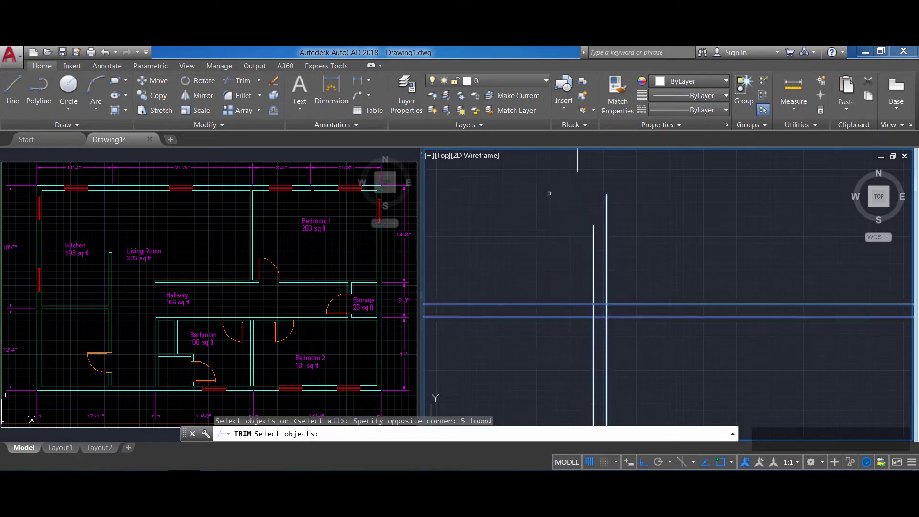
key("Return")
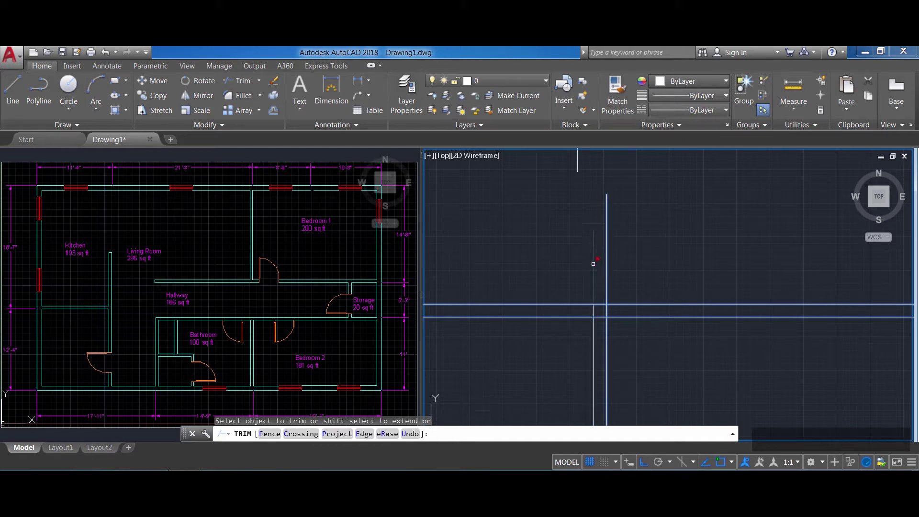
- Trim both stubs, the two pieces between walls and the lower wall line to open the junction
left_click(593, 244)
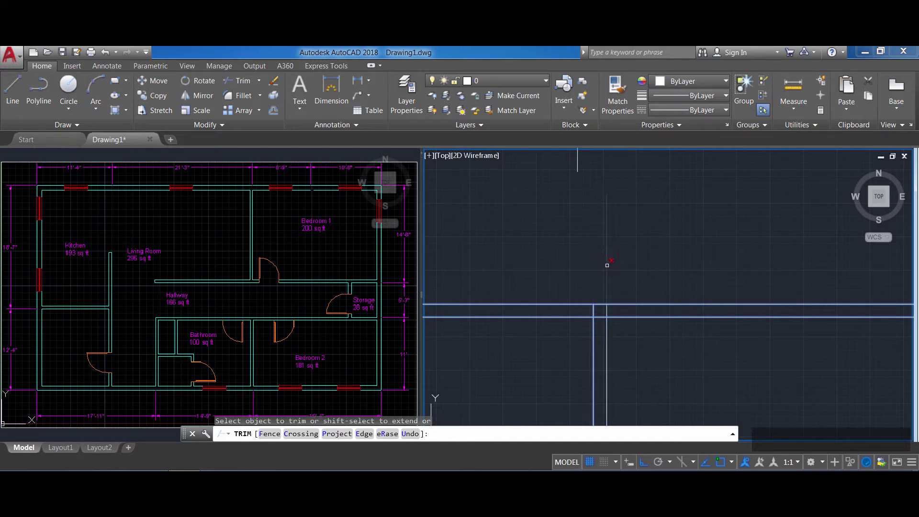
left_click(607, 265)
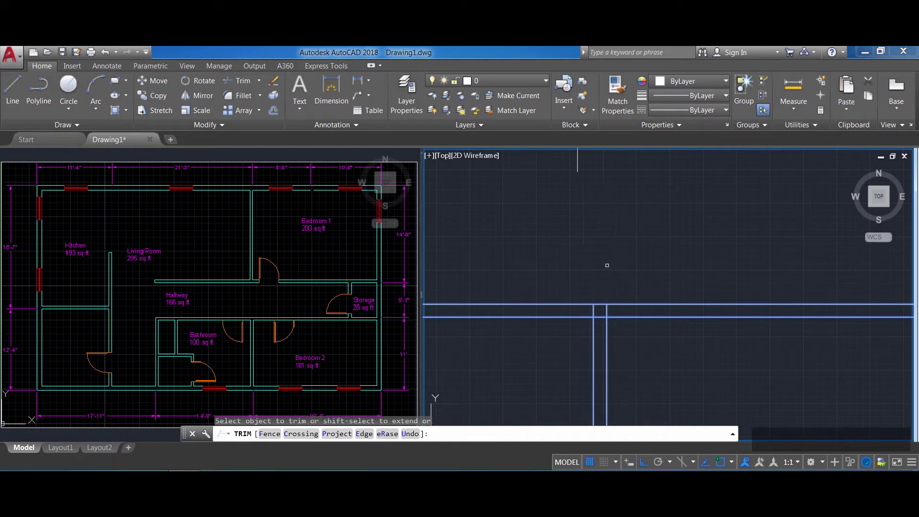
left_click(608, 311)
left_click(593, 309)
left_click(601, 316)
scroll(639, 307, "down", 3)
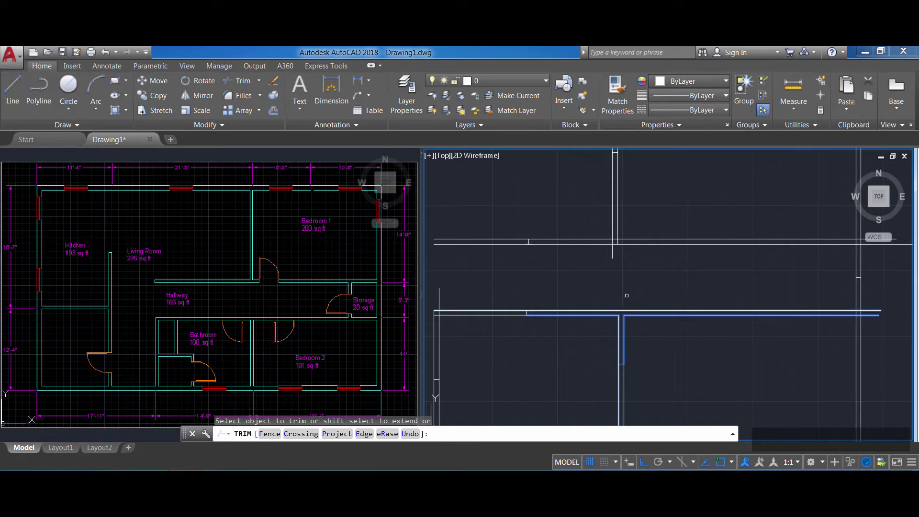
- Restart TRIM at the next junction with ten wall lines as cutting edges
key("Escape")
middle_click_drag(621, 270, 480, 289)
middle_click_drag(747, 287, 694, 302)
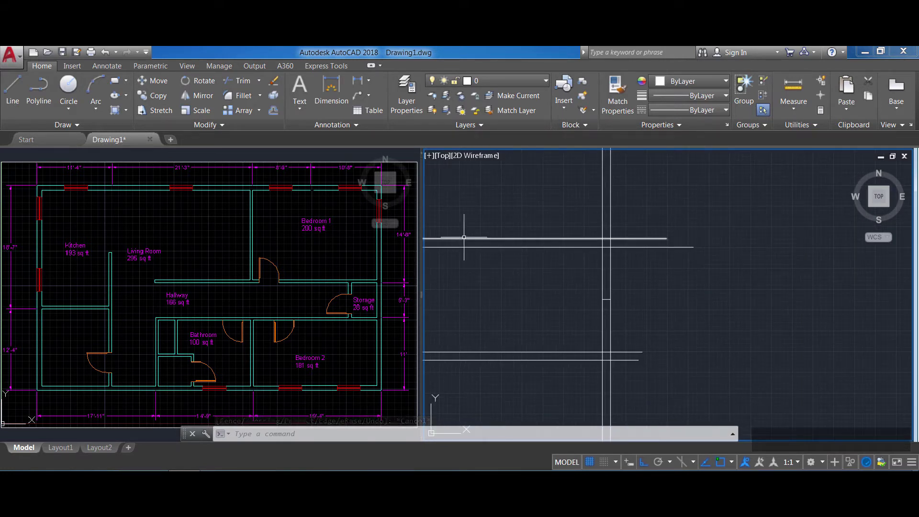
type("trim")
key("Return")
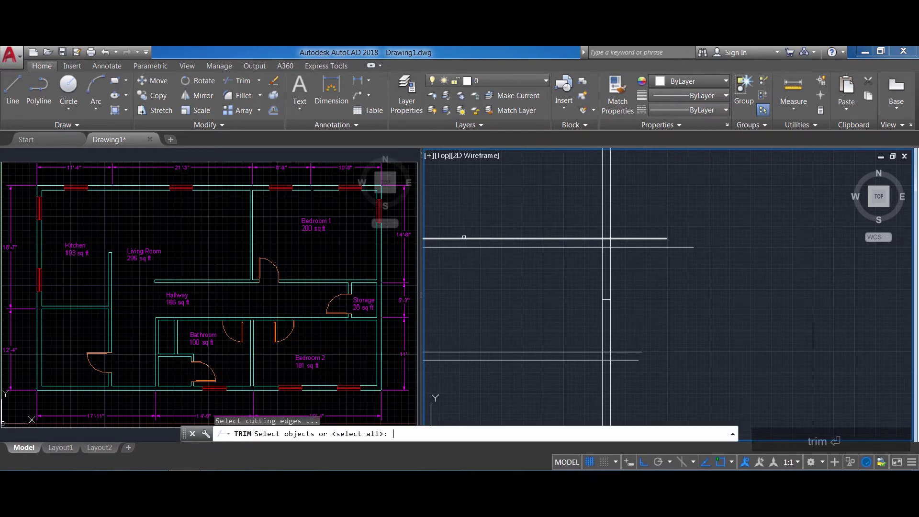
left_click(742, 400)
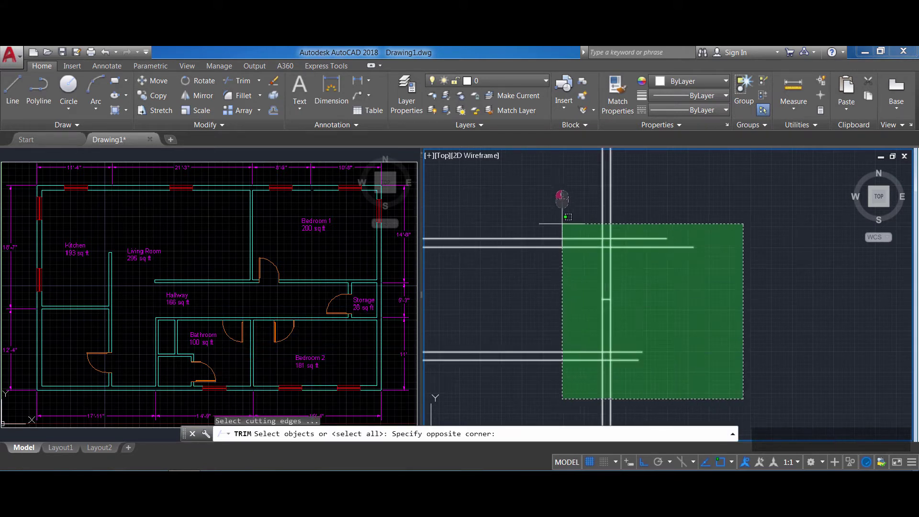
left_click(559, 219)
key("Return")
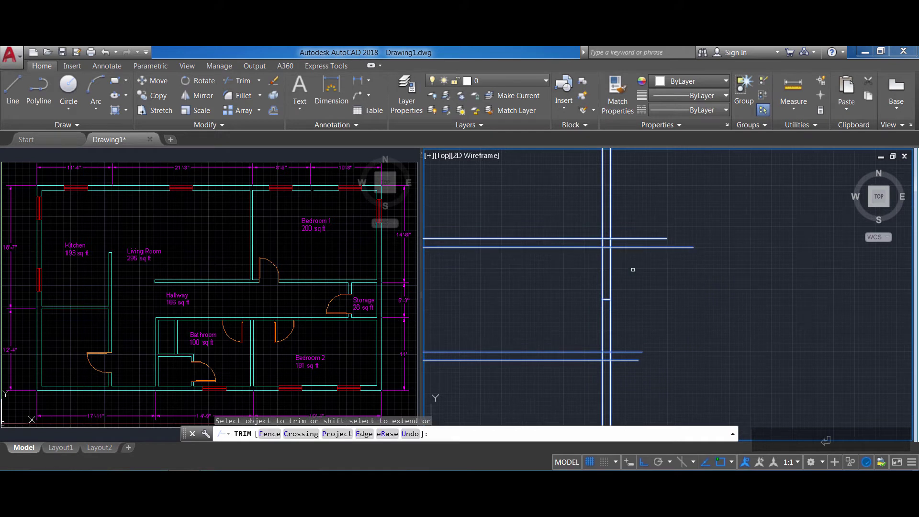
- Trim the horizontal wall pieces between vertical walls and open the upper and lower junctions
left_click(690, 382)
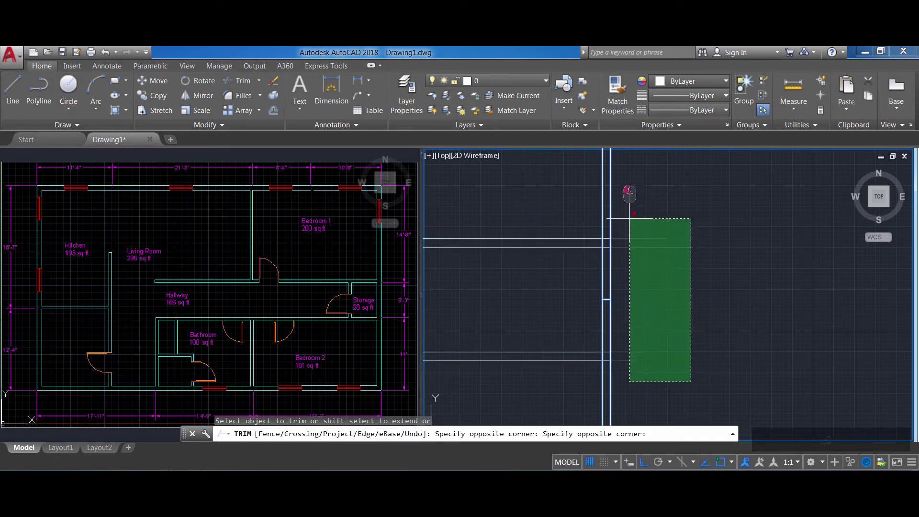
left_click(627, 209)
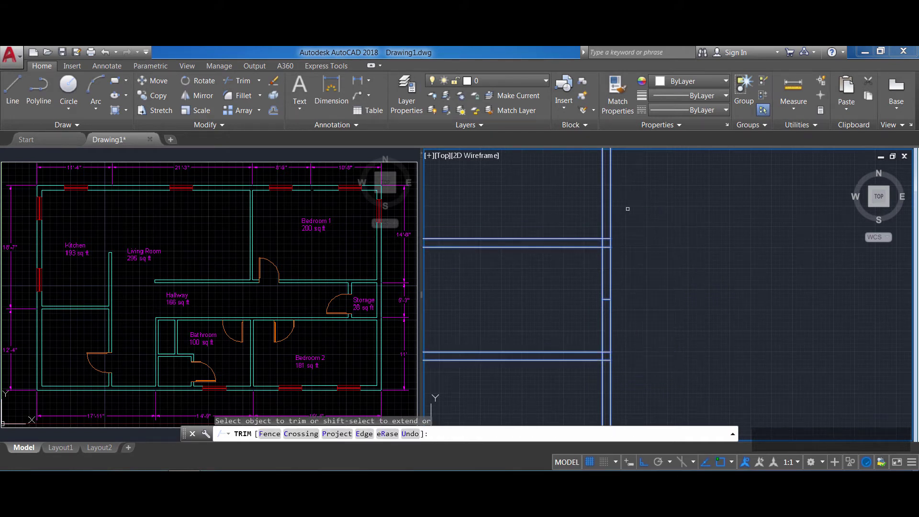
scroll(607, 383, "up", 2)
middle_click_drag(607, 382, 604, 404)
left_click(602, 381)
left_click(597, 170)
left_click(602, 379)
left_click(599, 167)
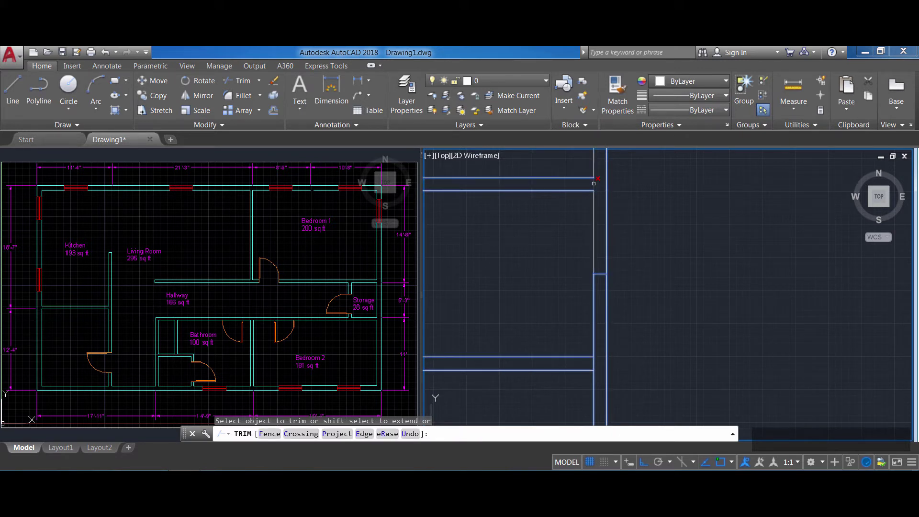
left_click(593, 184)
left_click(596, 362)
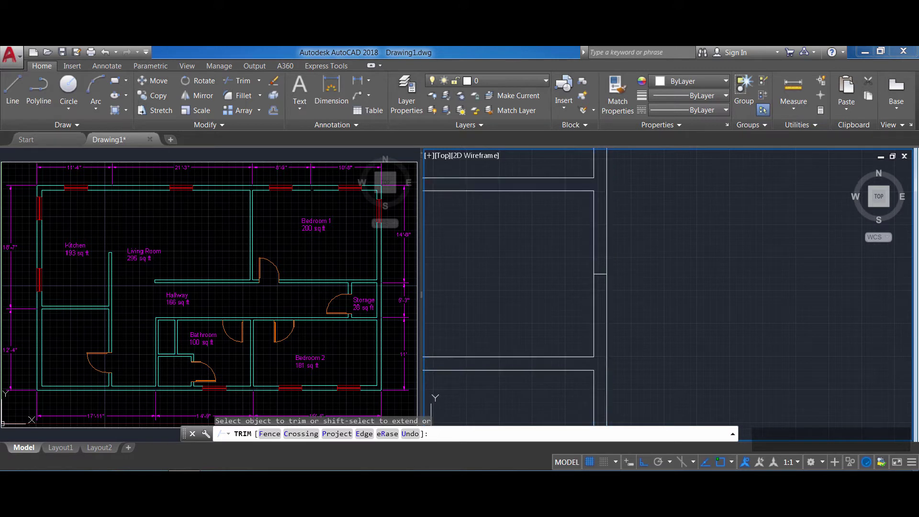
- Erase the short stray wall segment
key("Escape")
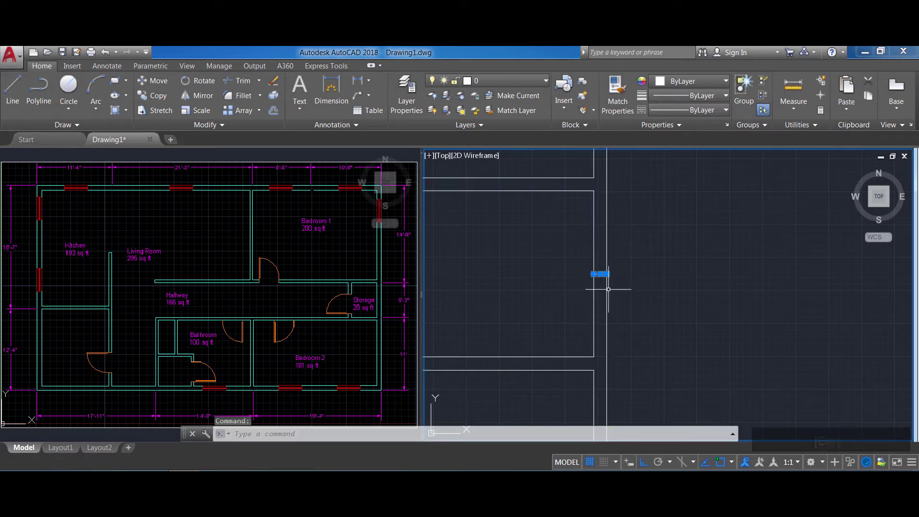
key("Delete")
scroll(598, 286, "down", 4)
middle_click_drag(561, 265, 628, 300)
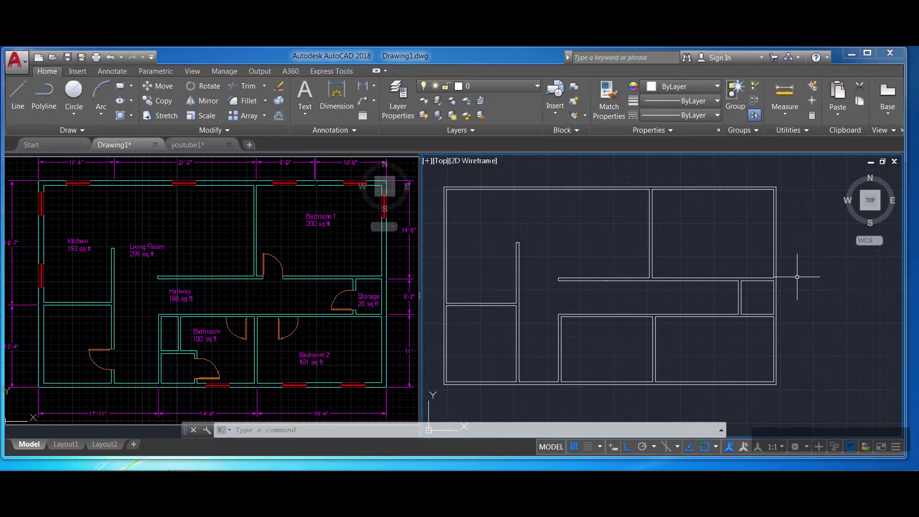
- Open the Layer Properties Manager and enlarge its palette
left_click(399, 107)
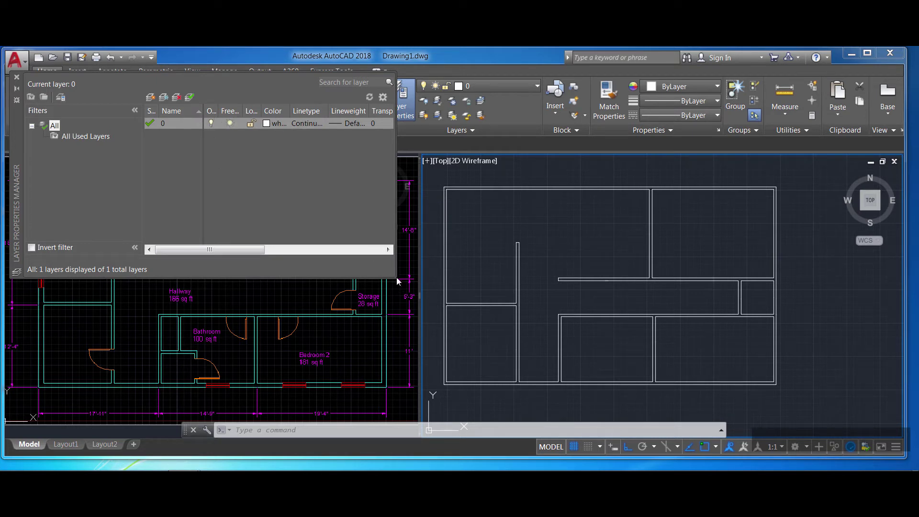
left_click_drag(395, 278, 467, 261)
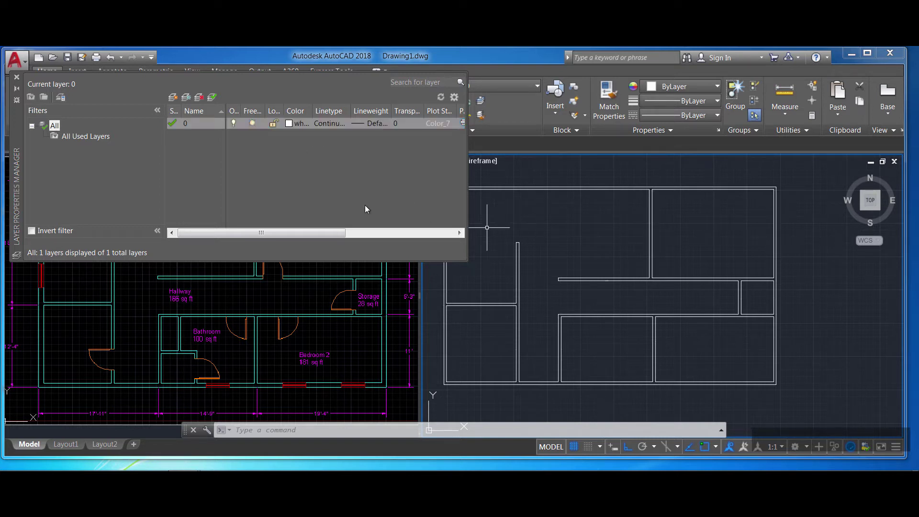
- Add a new layer named 'Walls'
left_click(171, 99)
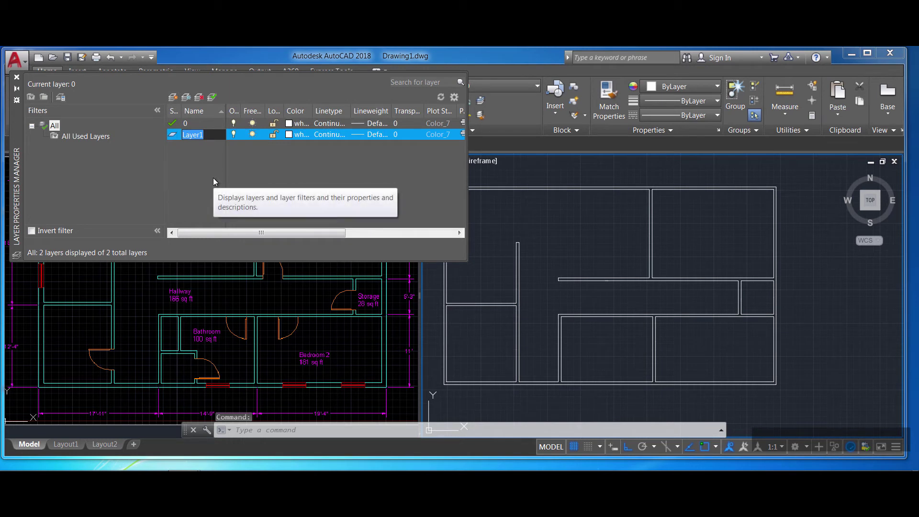
type("Walls")
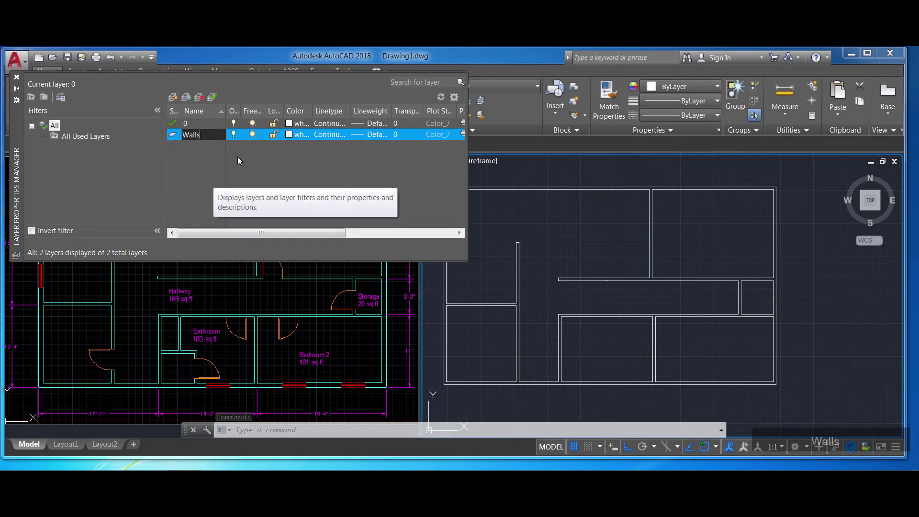
key("Return")
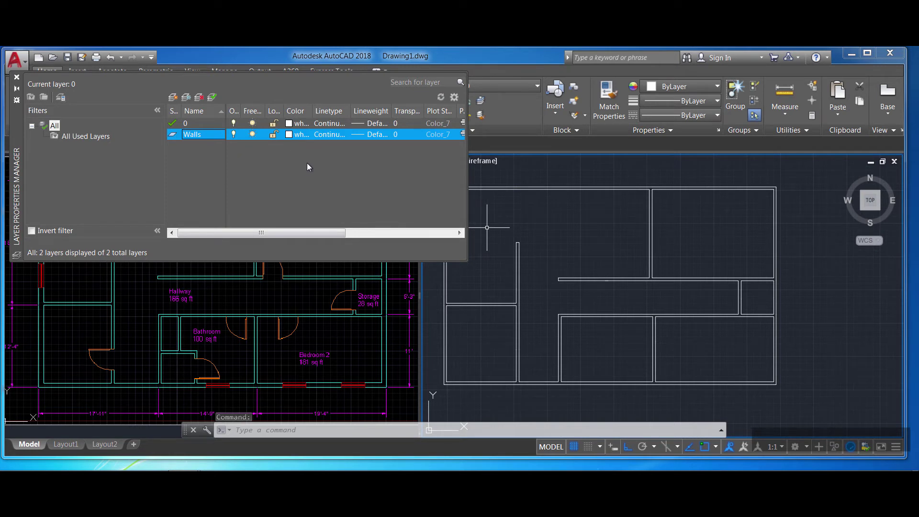
- Widen the On, Freeze, Lock and Color columns and the palette so every column shows
double_click(239, 108)
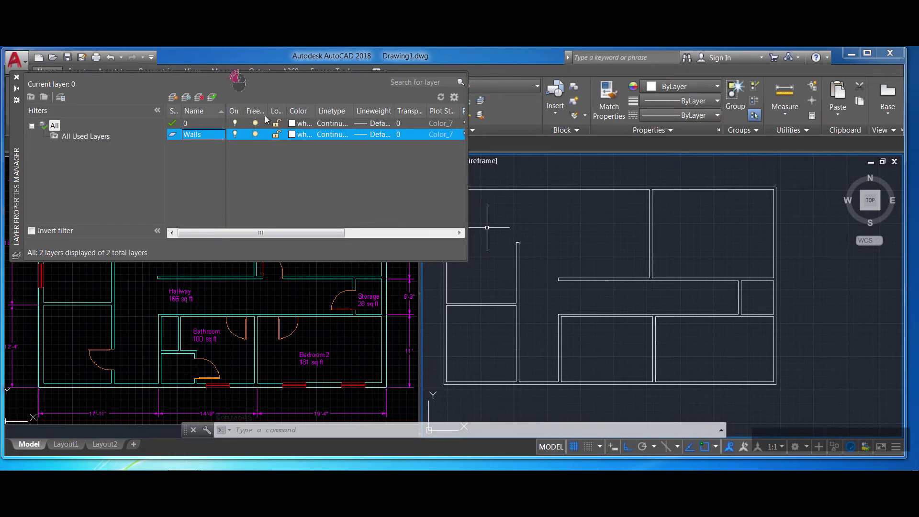
double_click(269, 109)
double_click(291, 107)
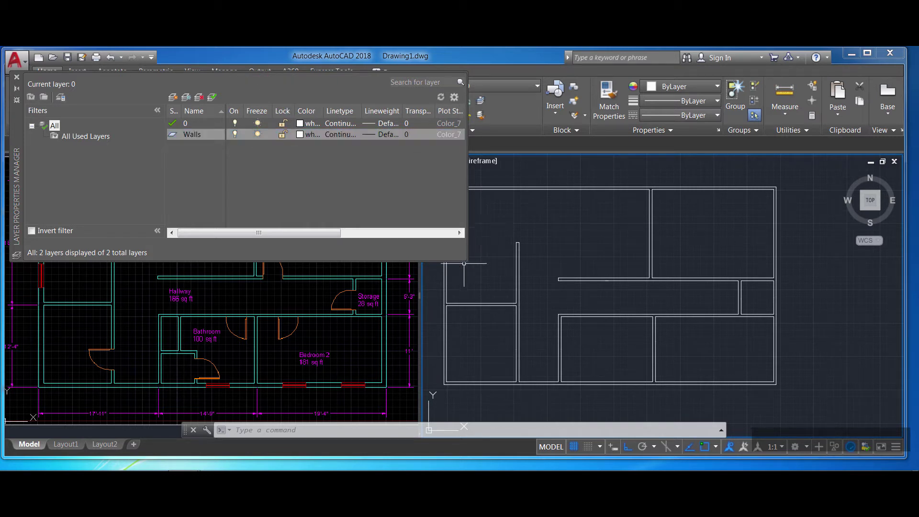
left_click_drag(467, 239, 607, 238)
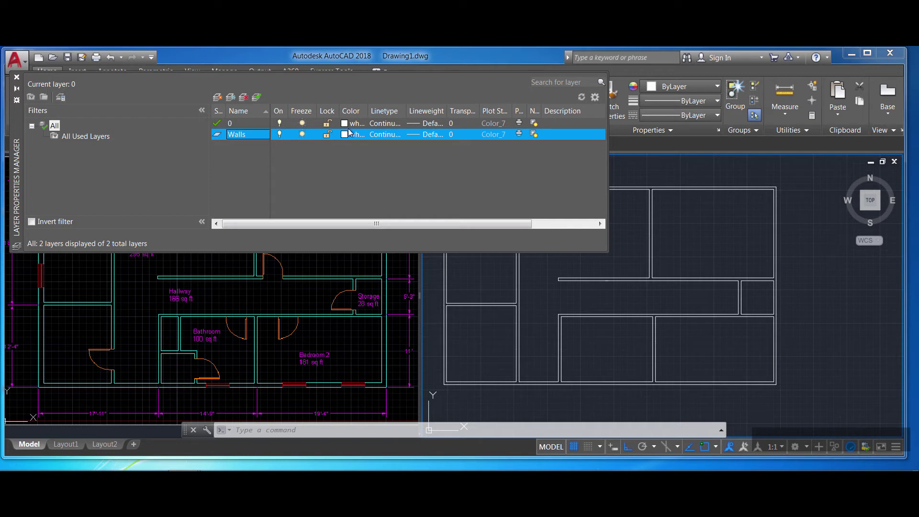
double_click(370, 111)
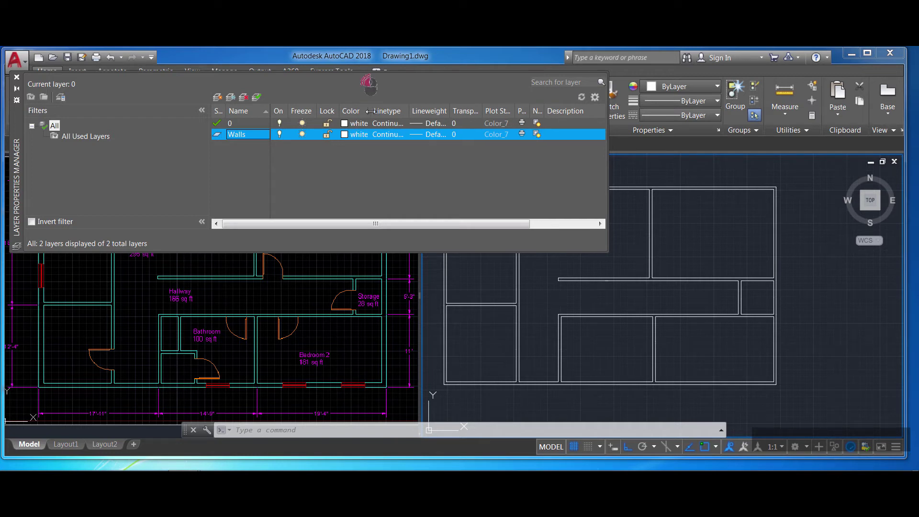
- Pick the cyan Index Color swatch for the Walls layer
left_click(363, 136)
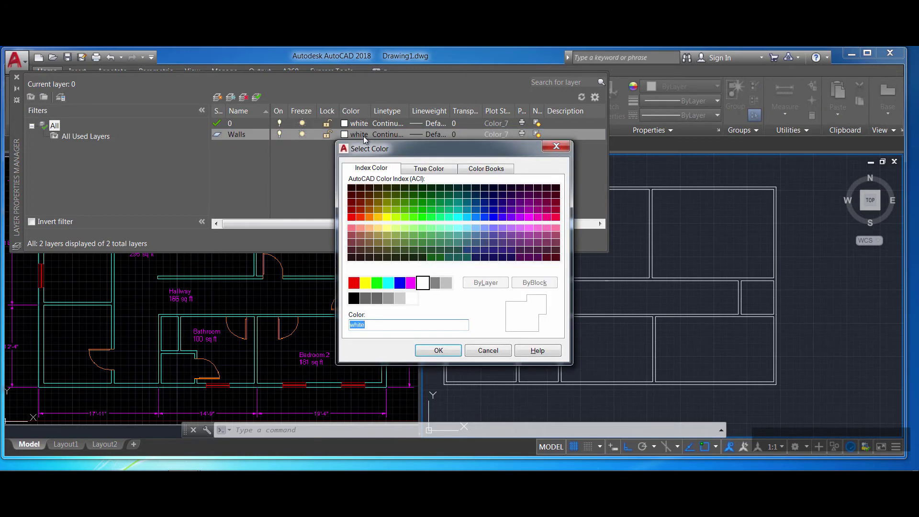
left_click(388, 285)
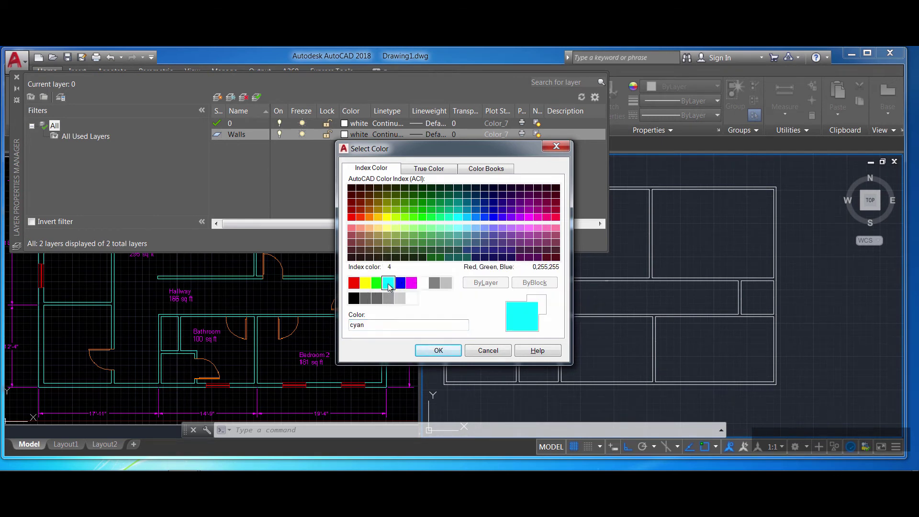
- Confirm cyan for Walls, keep its Continuous linetype, and close the layer manager
left_click(438, 350)
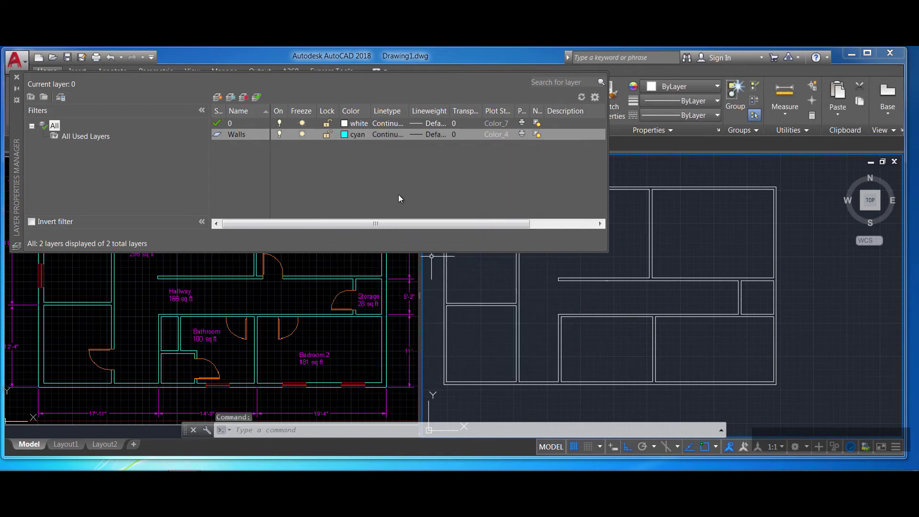
double_click(410, 111)
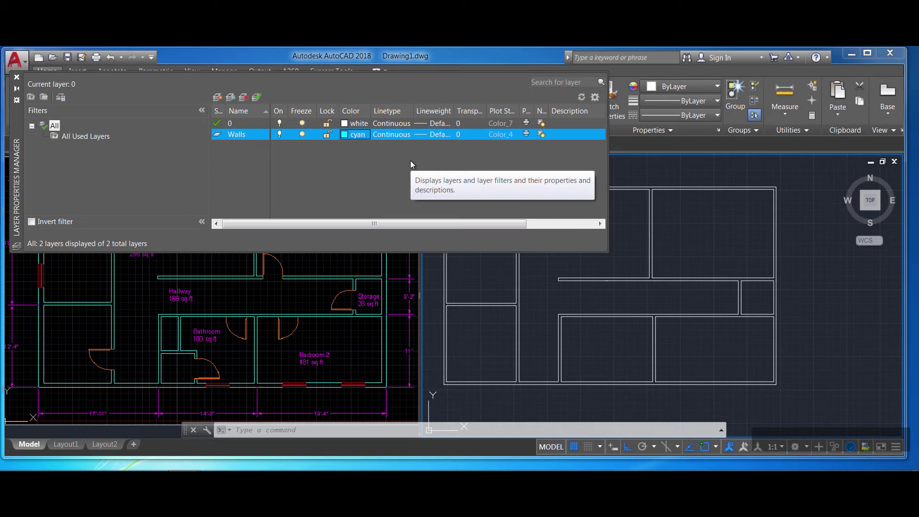
left_click(394, 135)
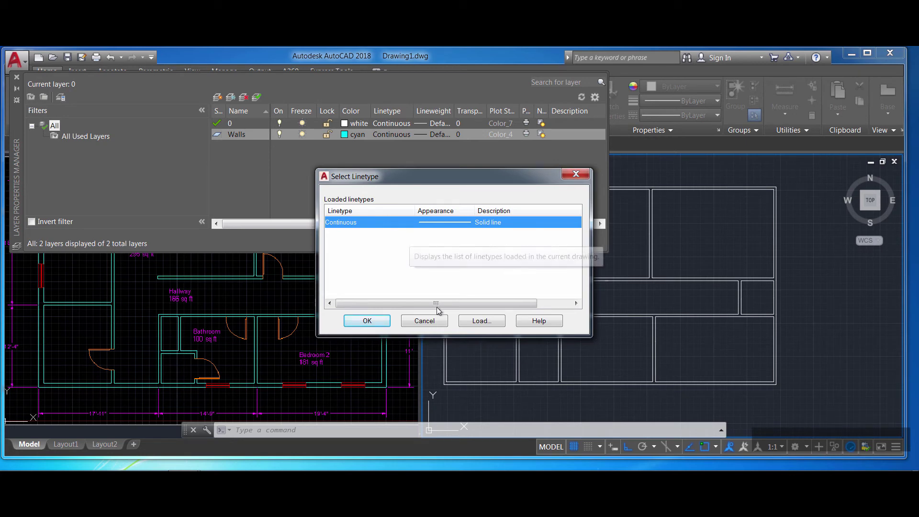
left_click(476, 324)
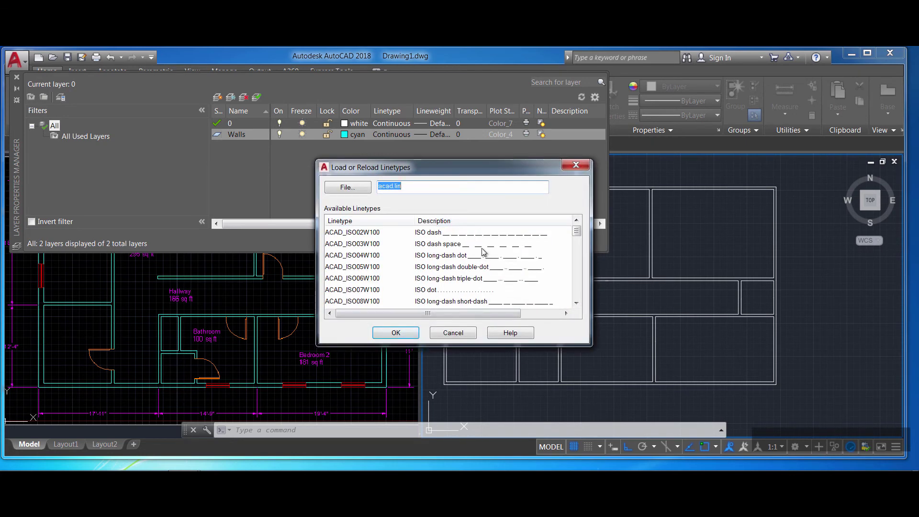
left_click(573, 166)
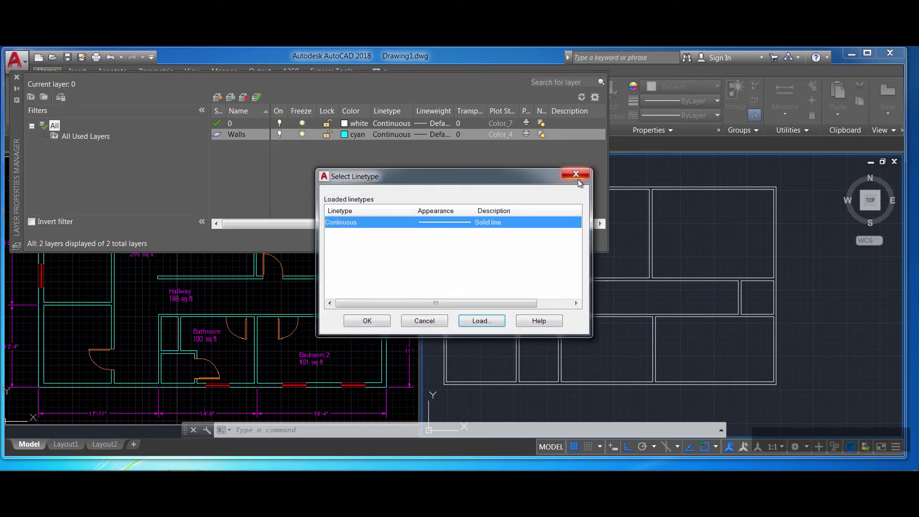
left_click(577, 175)
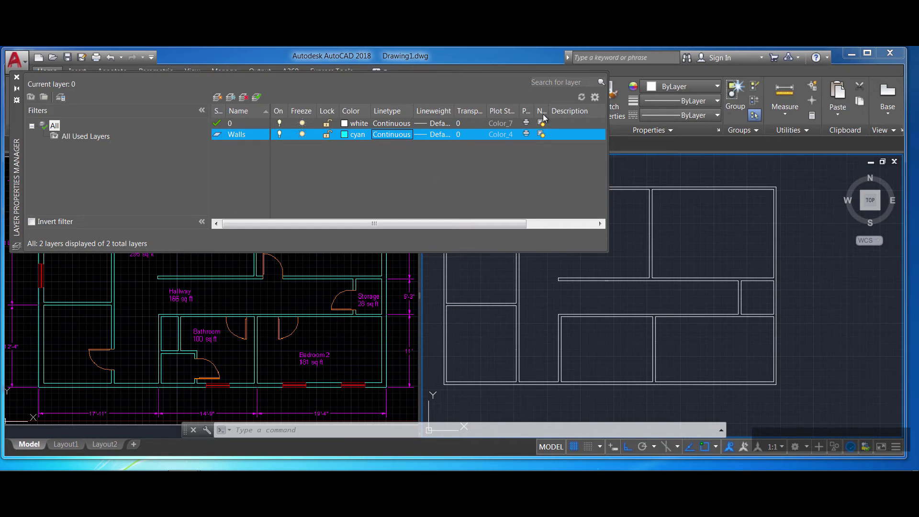
left_click(17, 77)
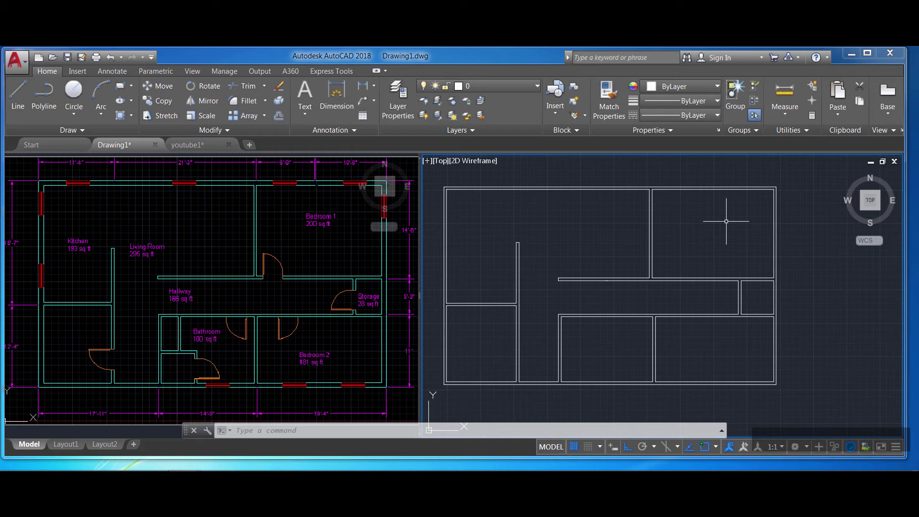
- Window-select every wall in the right viewport and assign them to the Walls layer
left_click(513, 84)
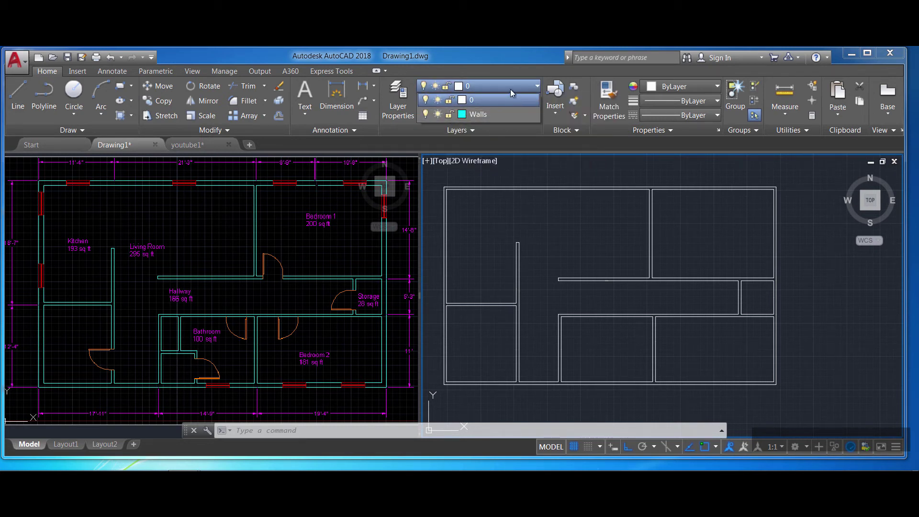
left_click(513, 86)
left_click(787, 390)
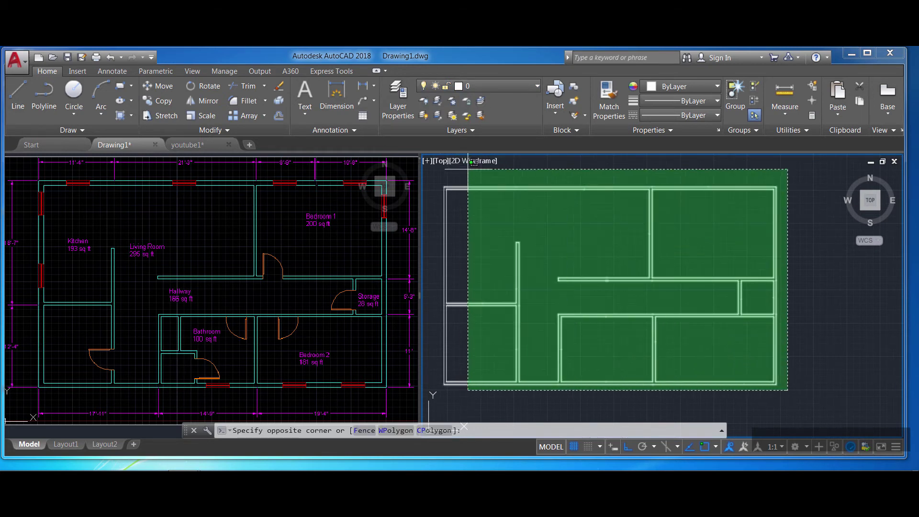
left_click(445, 178)
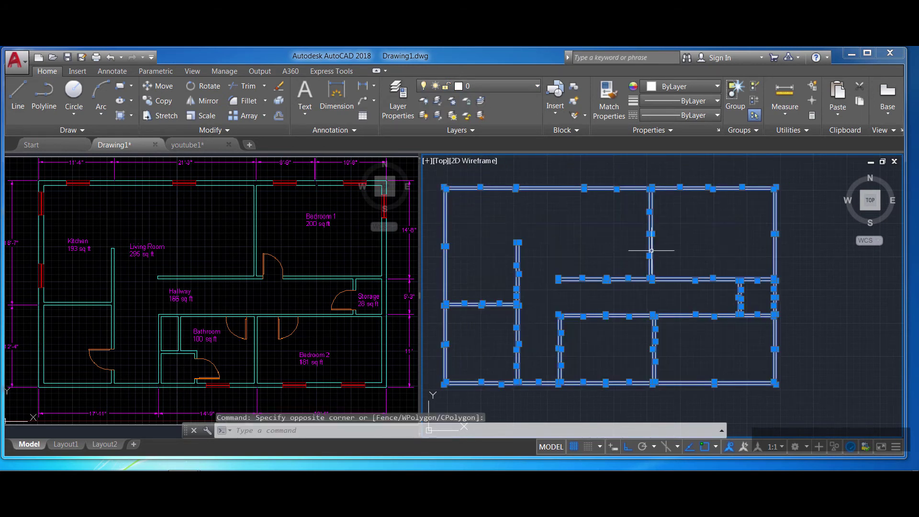
left_click(536, 91)
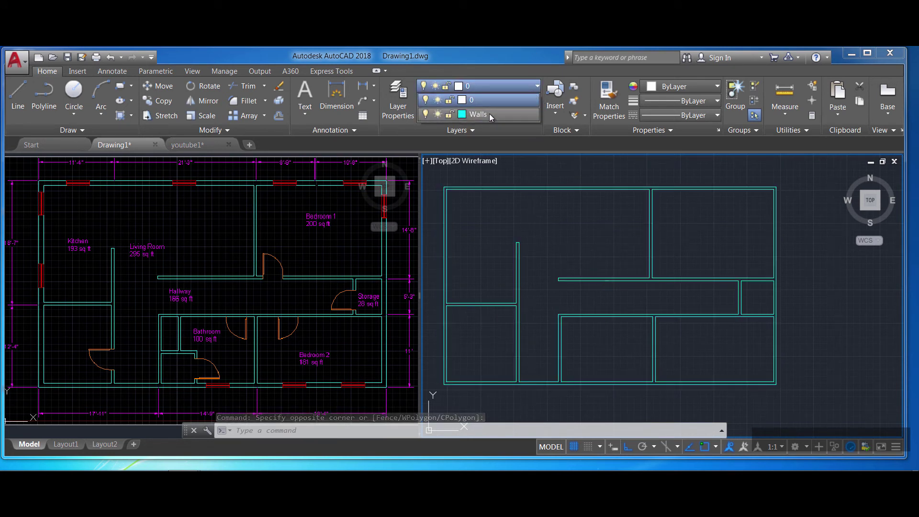
left_click(489, 113)
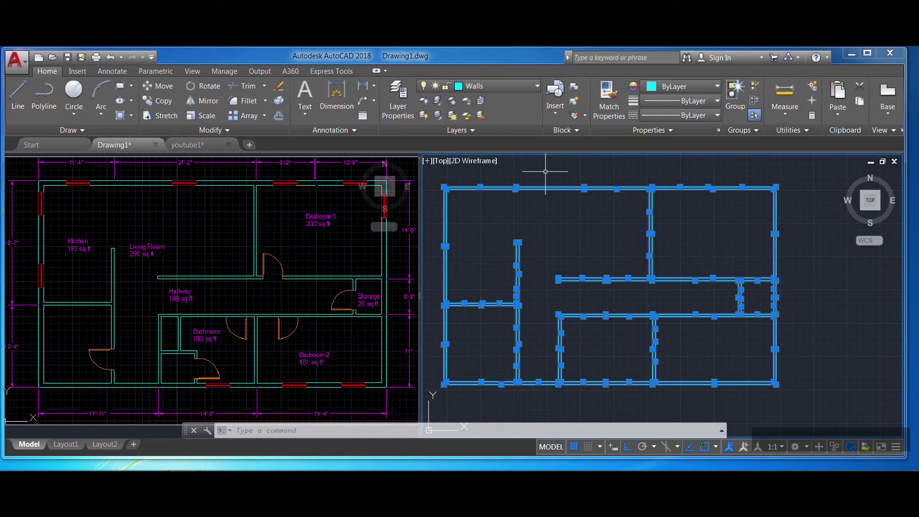
- Clear the selection and make Walls the current layer
key("Escape")
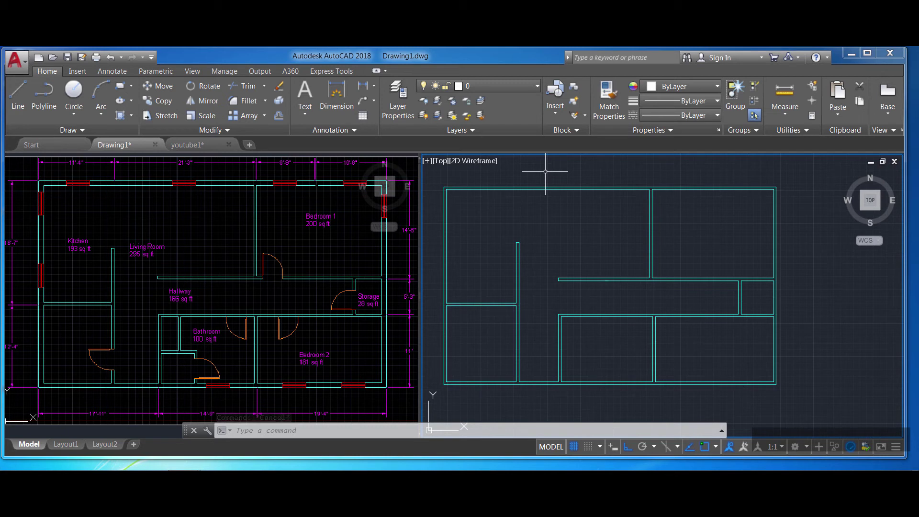
left_click(528, 89)
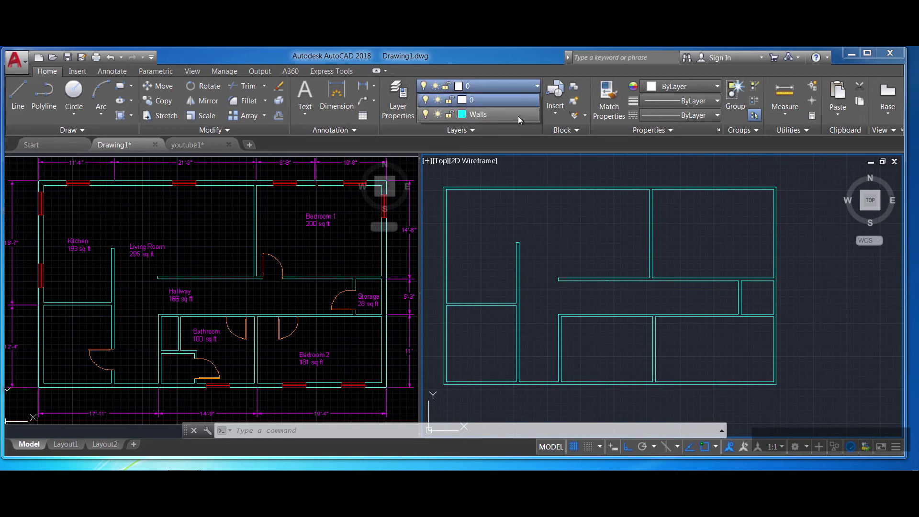
left_click(517, 115)
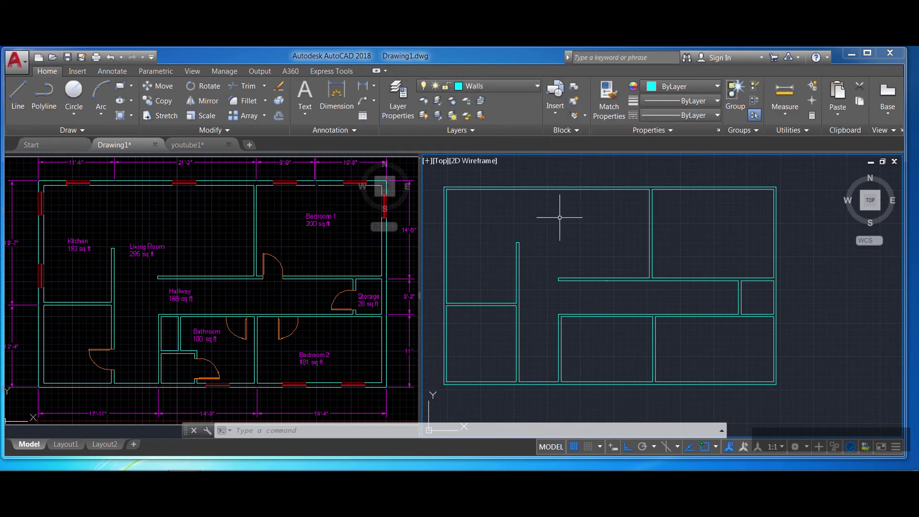
- Draw a short test line with LINE, then delete it
type("l")
key("Return")
left_click(547, 231)
left_click(597, 231)
key("Escape")
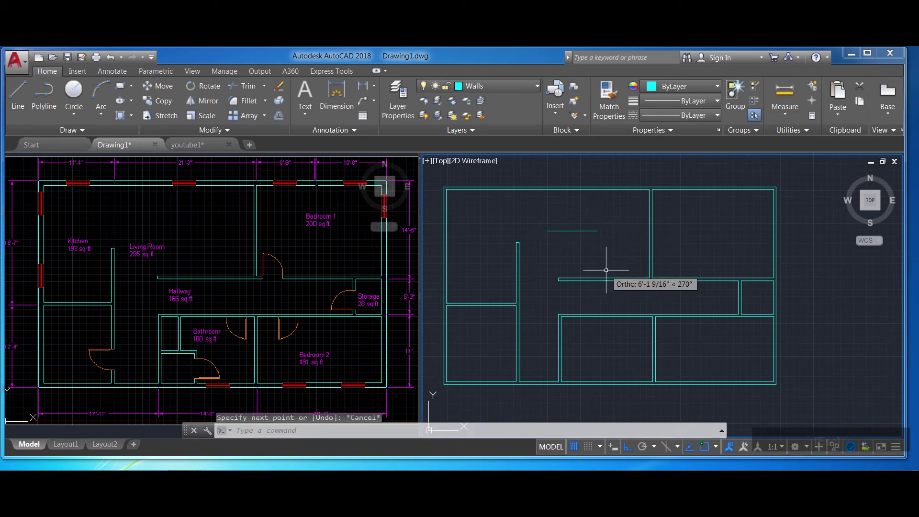
left_click(592, 231)
key("Delete")
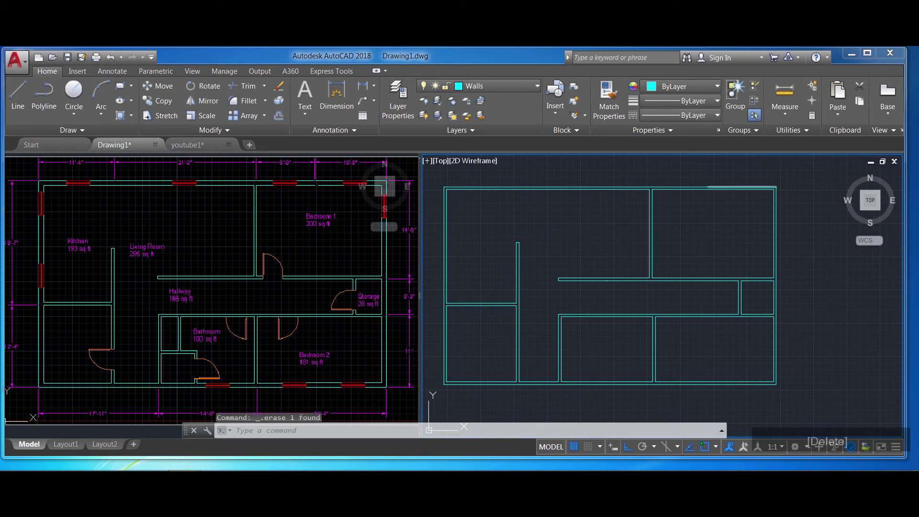
- Zoom in so the cyan floor plan fills most of the right viewport
scroll(600, 302, "up", 1)
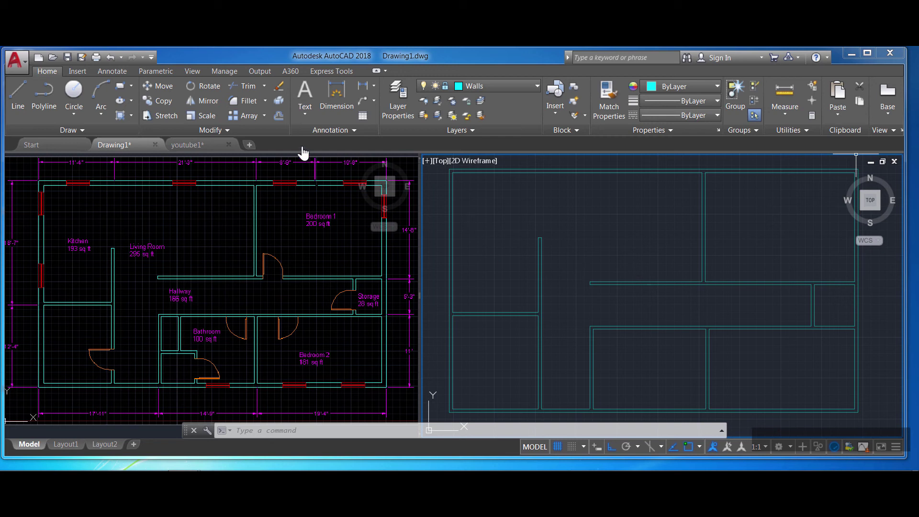
- Browse the Constraints, Architectural, Electrical, Mechanical, Civil and Structural tool palettes, then close them
left_click(192, 71)
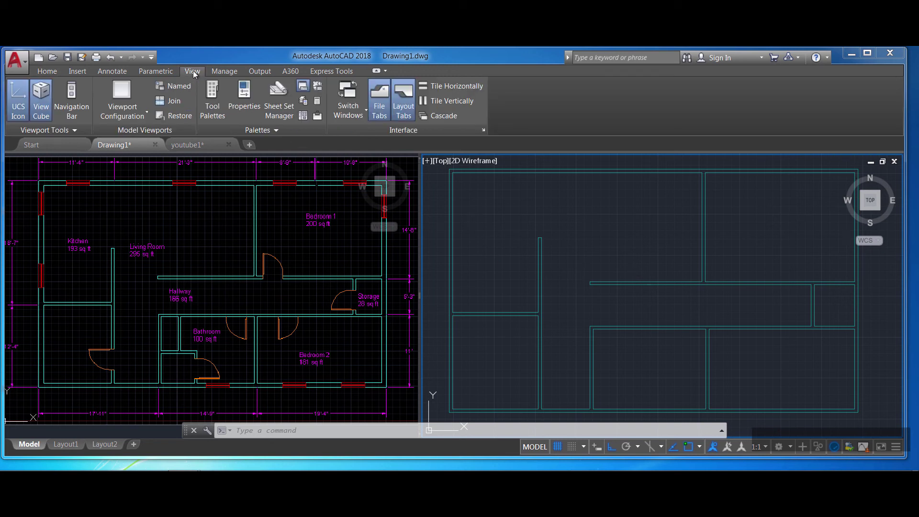
left_click(220, 98)
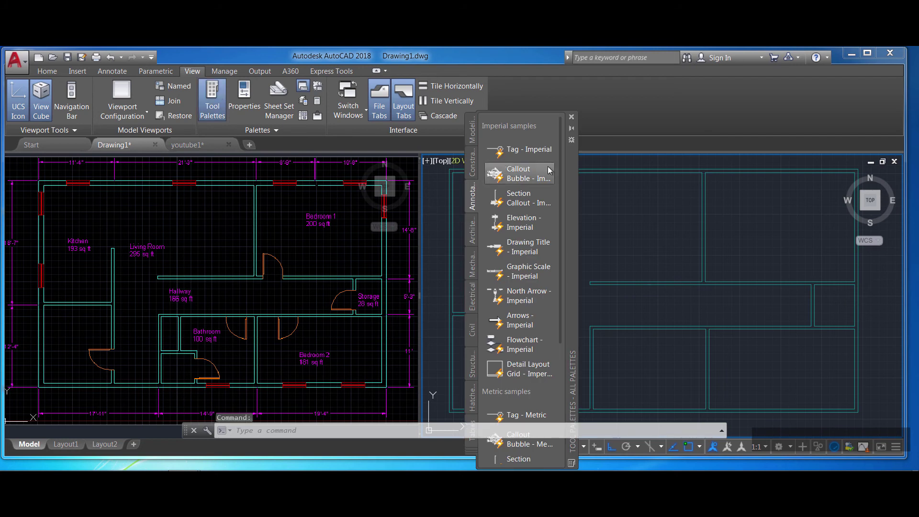
left_click(472, 170)
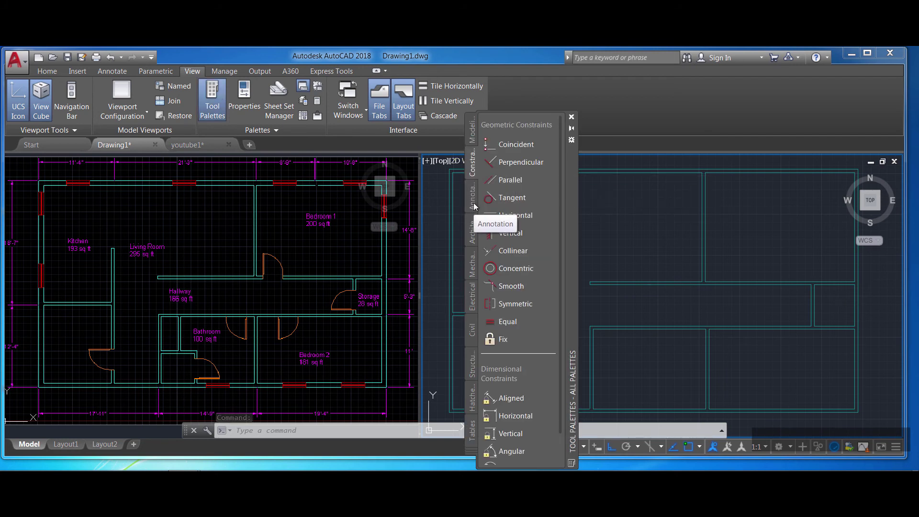
left_click(472, 229)
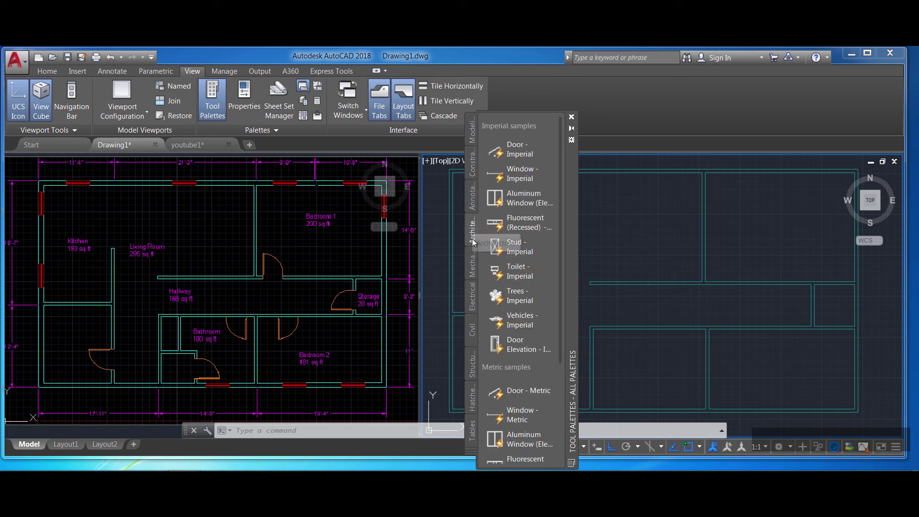
left_click(470, 295)
left_click(472, 265)
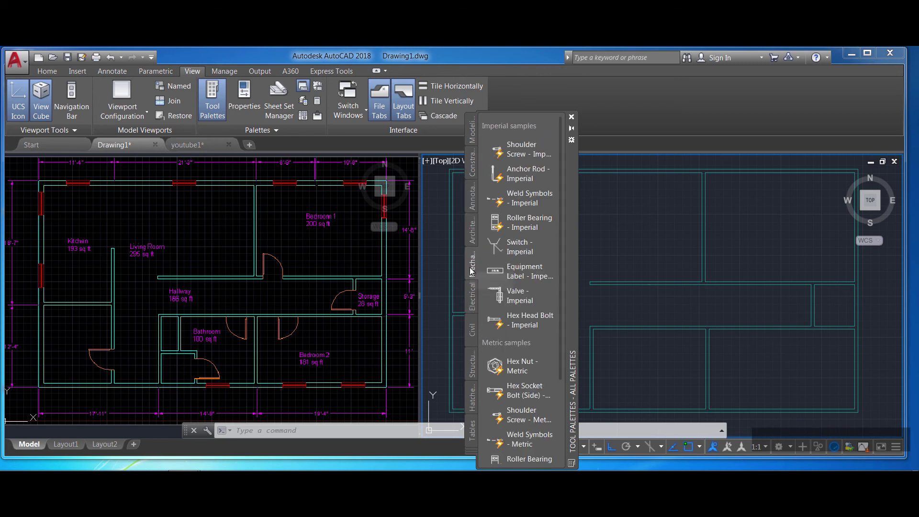
left_click(473, 325)
left_click(471, 366)
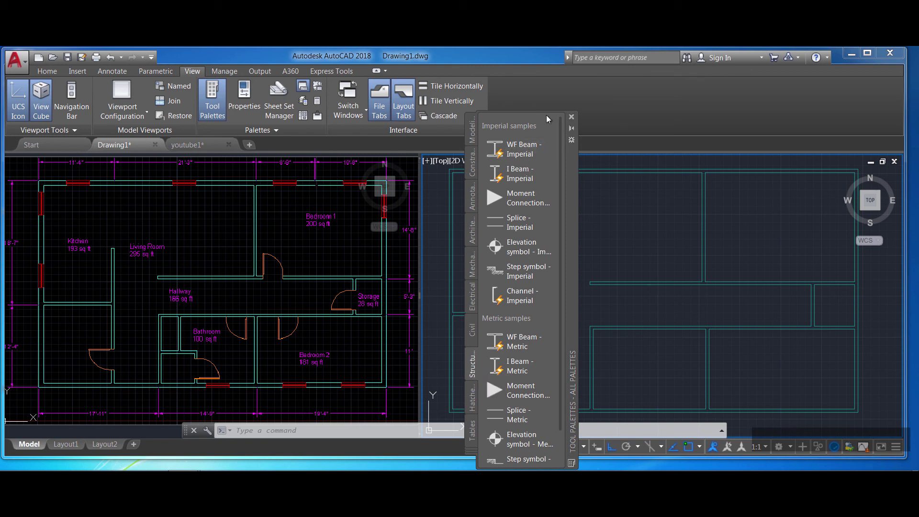
left_click(571, 116)
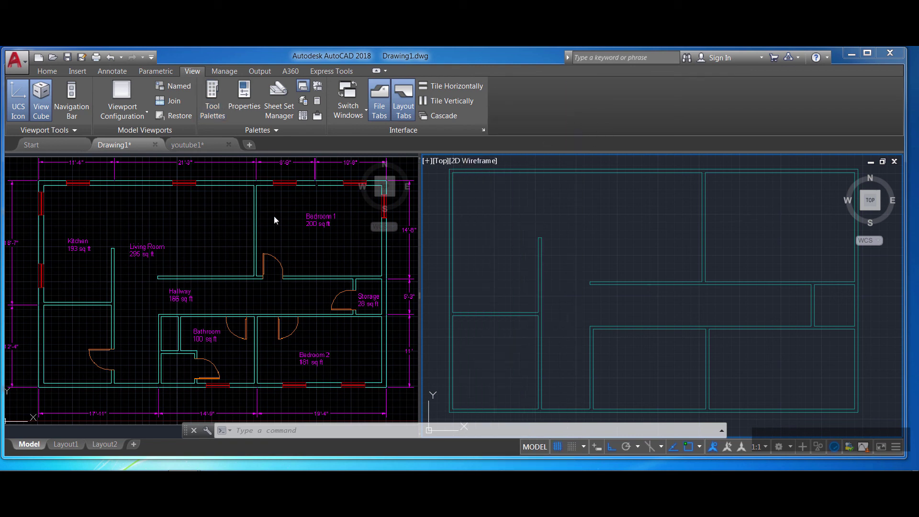
- Paste the copied door and window blocks into the cyan wall outline in the right viewport
left_click(591, 223)
left_click(595, 230)
key("ctrl+v")
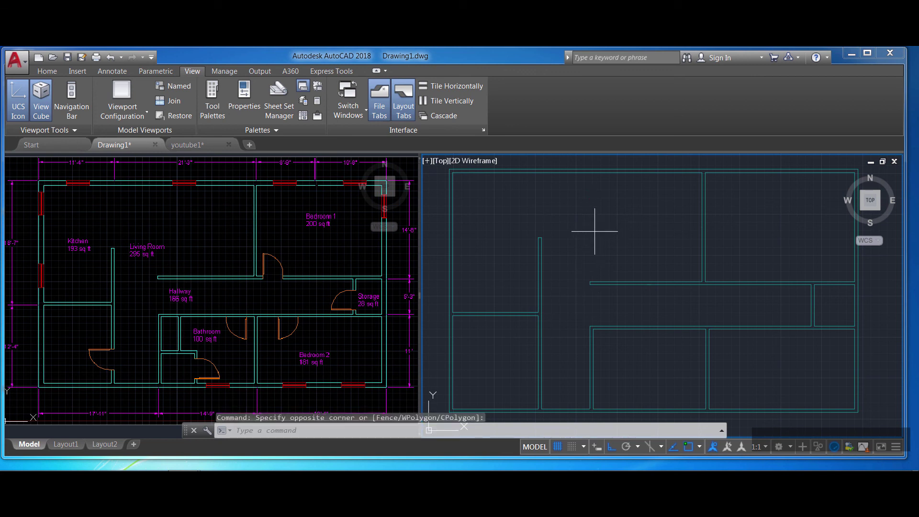
scroll(537, 254, "down", 2)
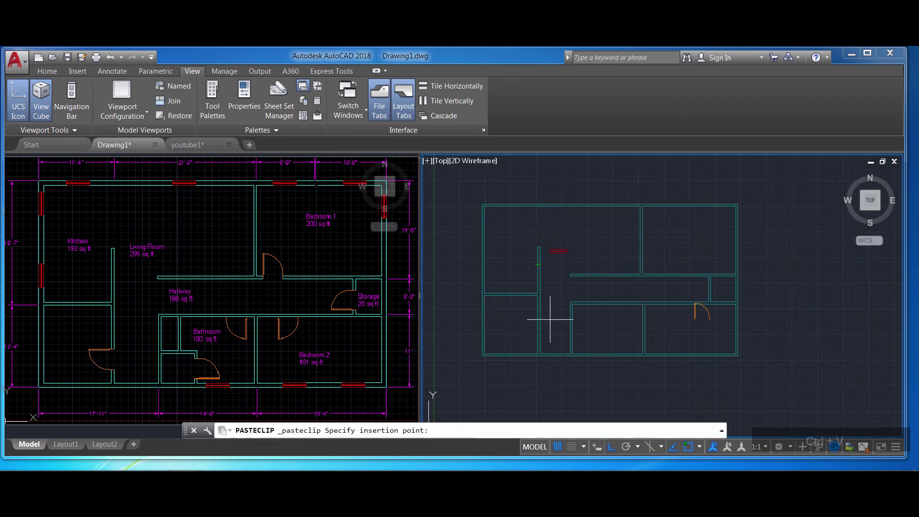
left_click(522, 293)
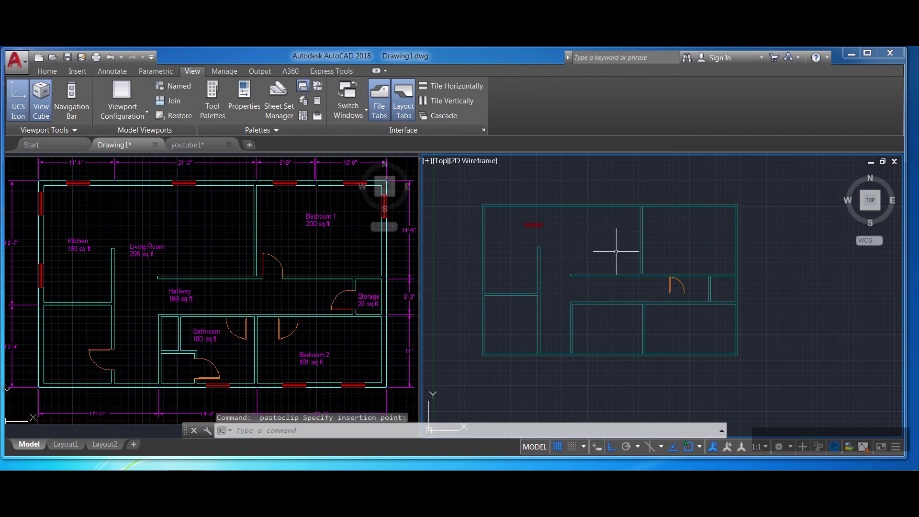
scroll(616, 251, "up", 2)
middle_click_drag(615, 251, 630, 276)
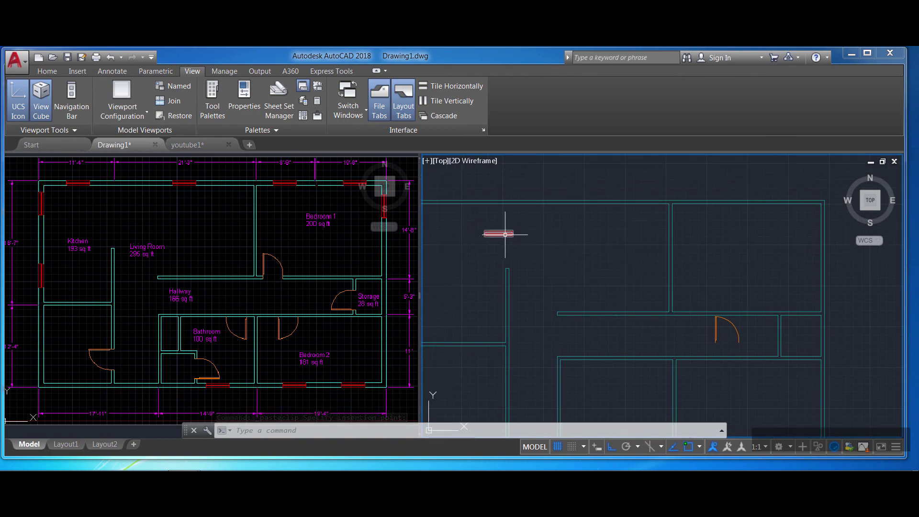